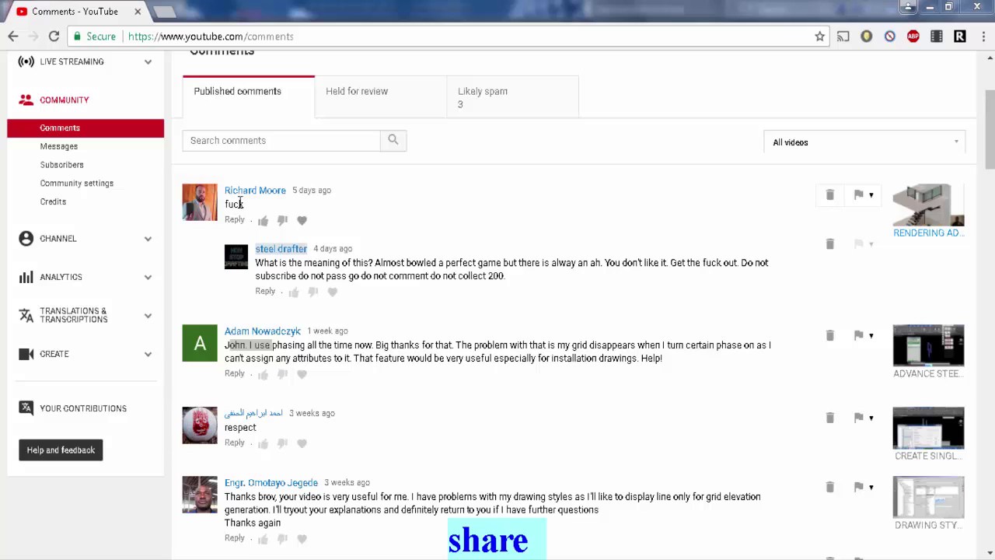
Highlight the passages about using phasing and the word 'respect' in the reference comments.
click(241, 204)
click(250, 206)
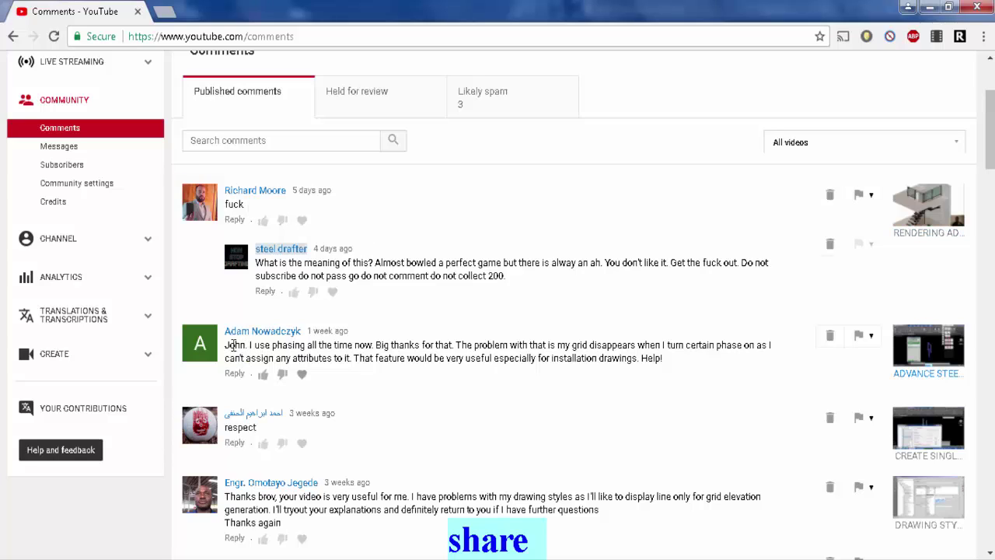
drag(228, 345, 304, 349)
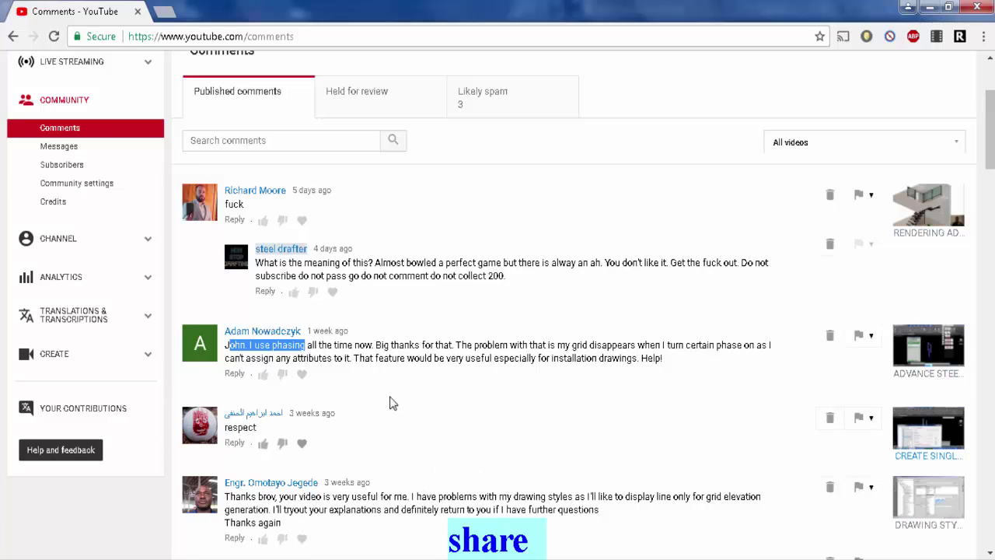
drag(265, 430, 224, 429)
click(392, 435)
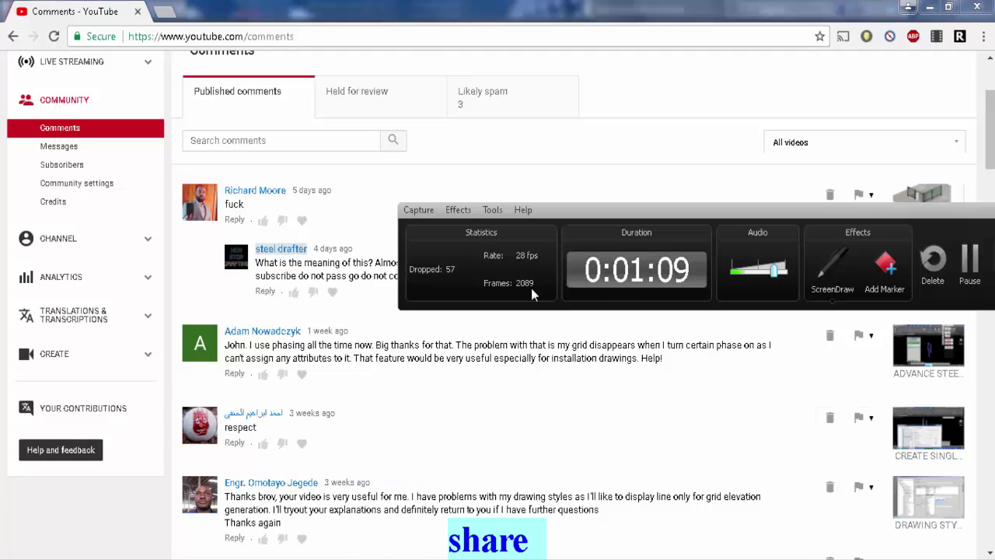
Switch to the steel model drawing and clear the current selection.
key(alt+Tab)
click(533, 400)
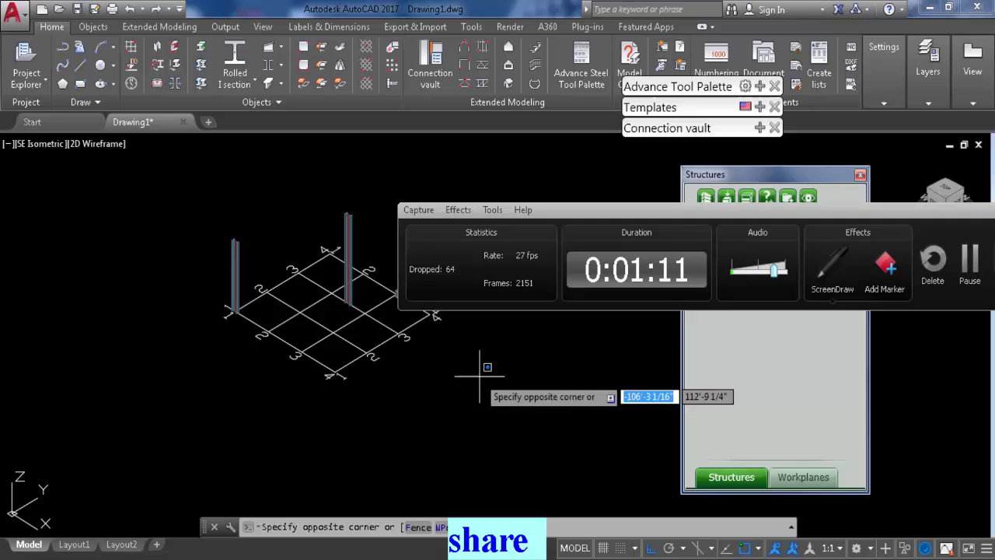
click(533, 399)
drag(930, 206, 733, 257)
click(811, 264)
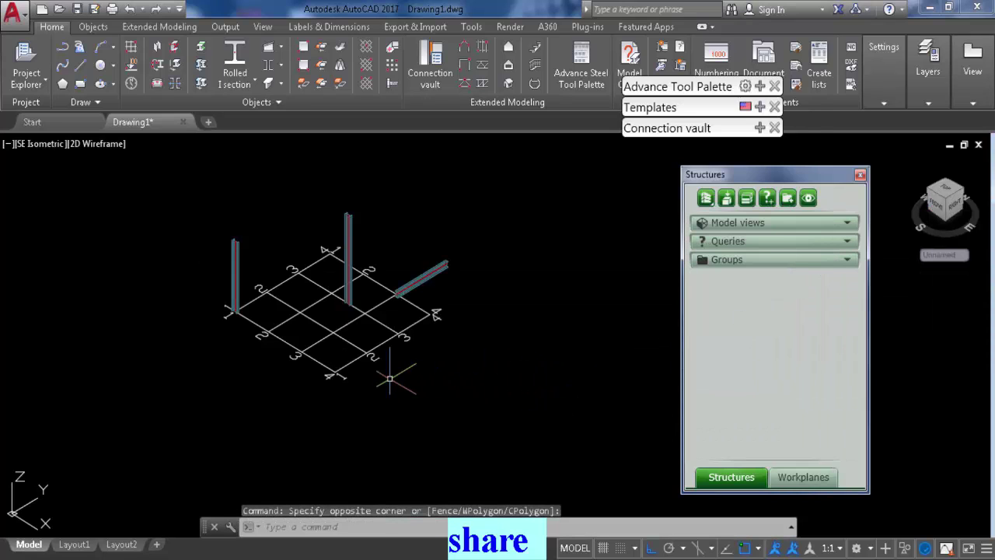
Check in Advance Properties that the diagonal beam and middle column have Lot/Phase 1.
click(488, 272)
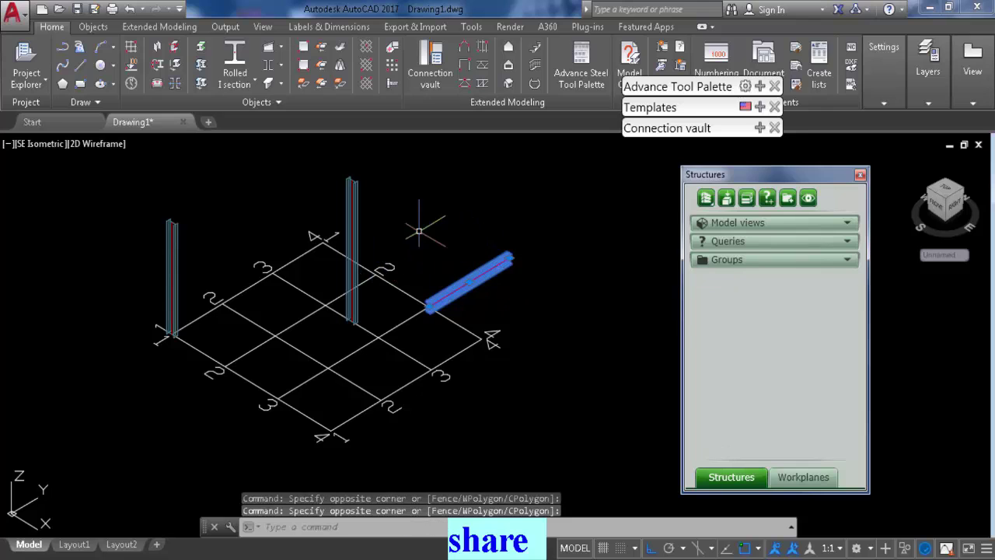
click(353, 198)
right_click(414, 222)
click(474, 336)
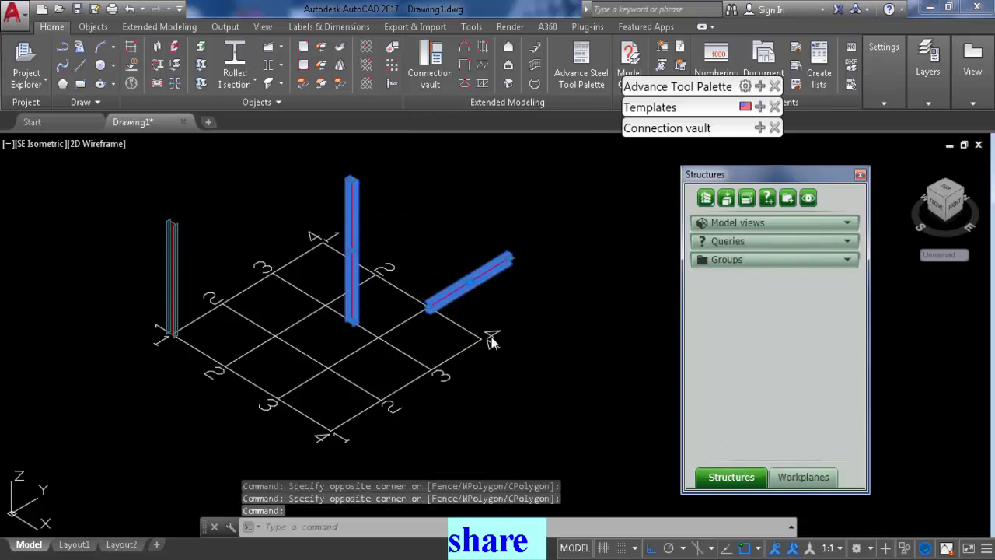
click(544, 138)
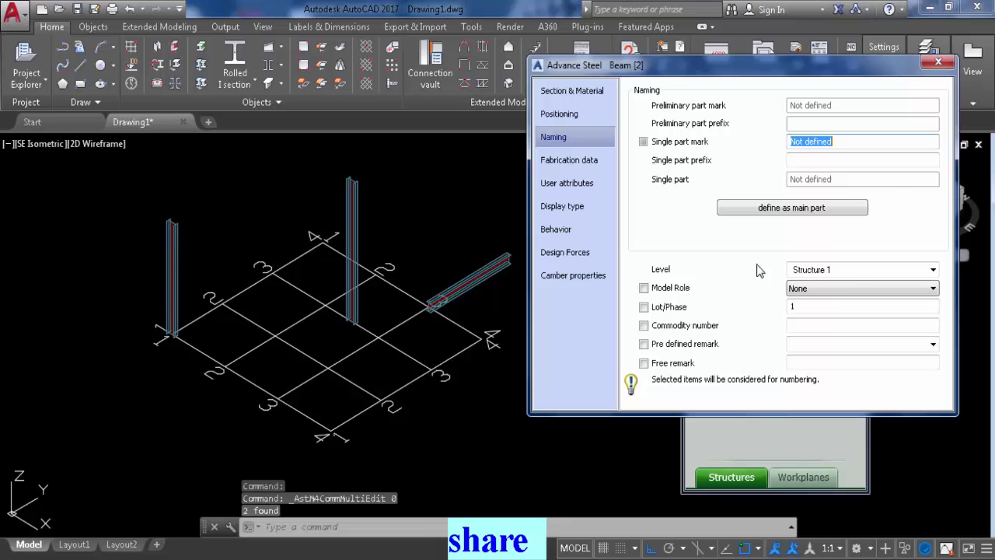
click(939, 62)
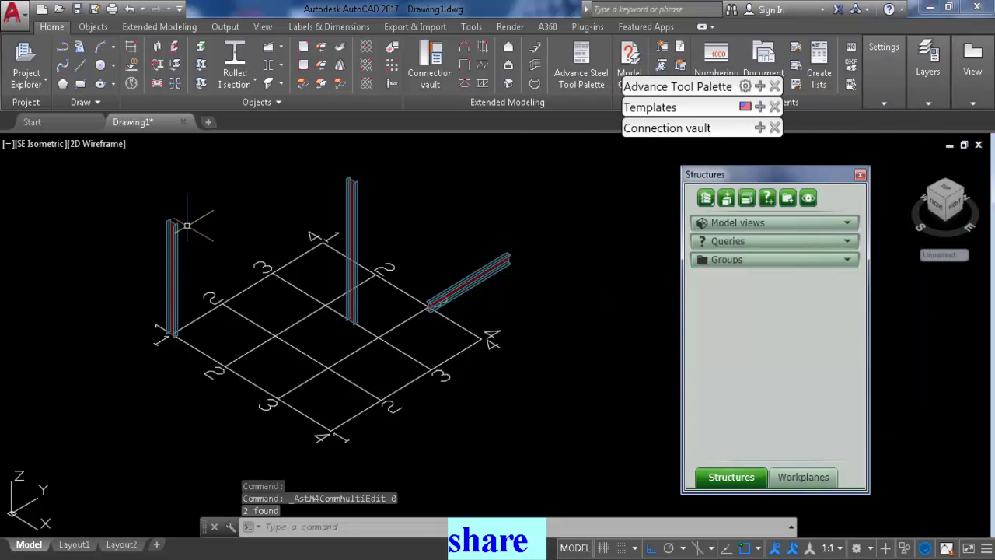
Confirm on its Naming page that the left column's Lot/Phase is 2.
double_click(173, 256)
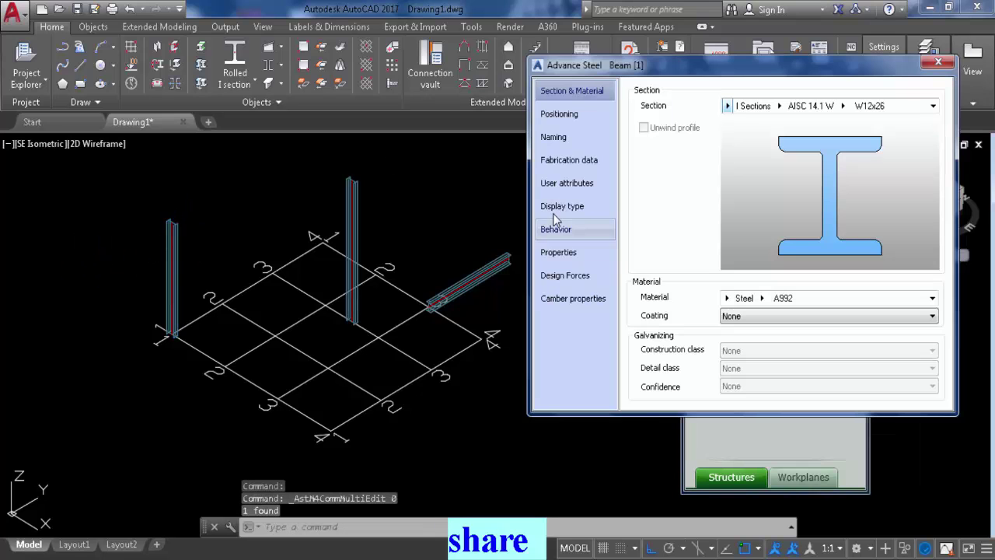
click(563, 139)
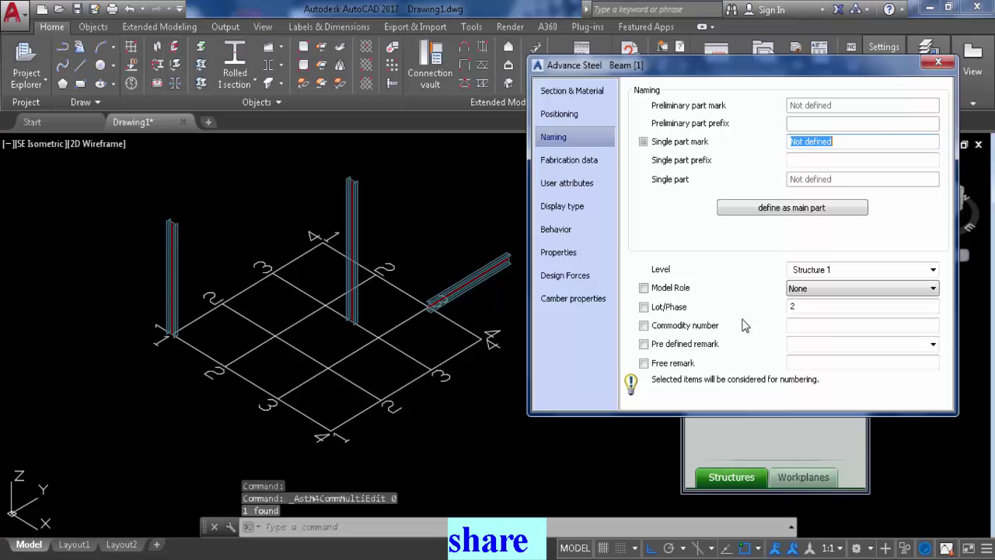
click(939, 62)
click(584, 272)
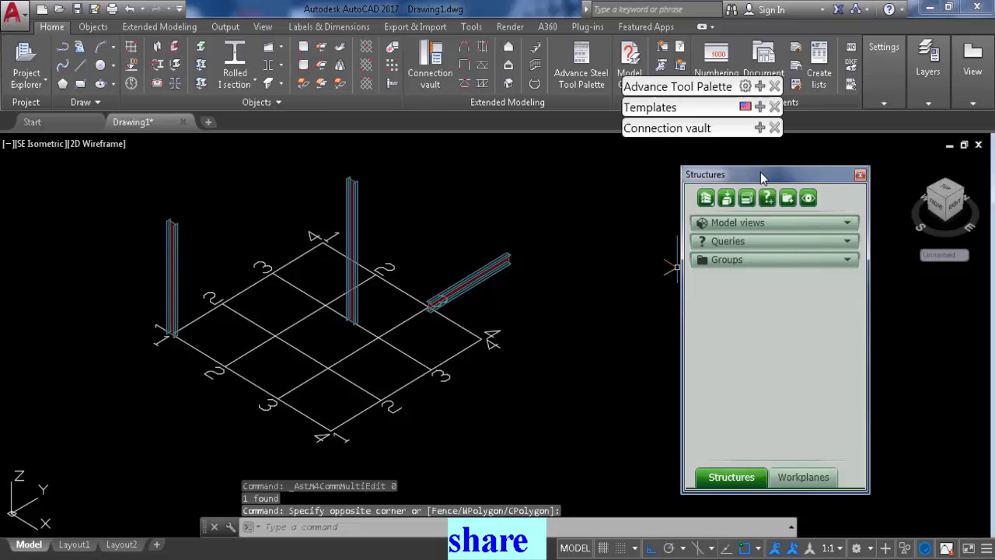
Add a structure group called 'phase' in the Structures palette and expand the Groups list.
drag(787, 179, 719, 147)
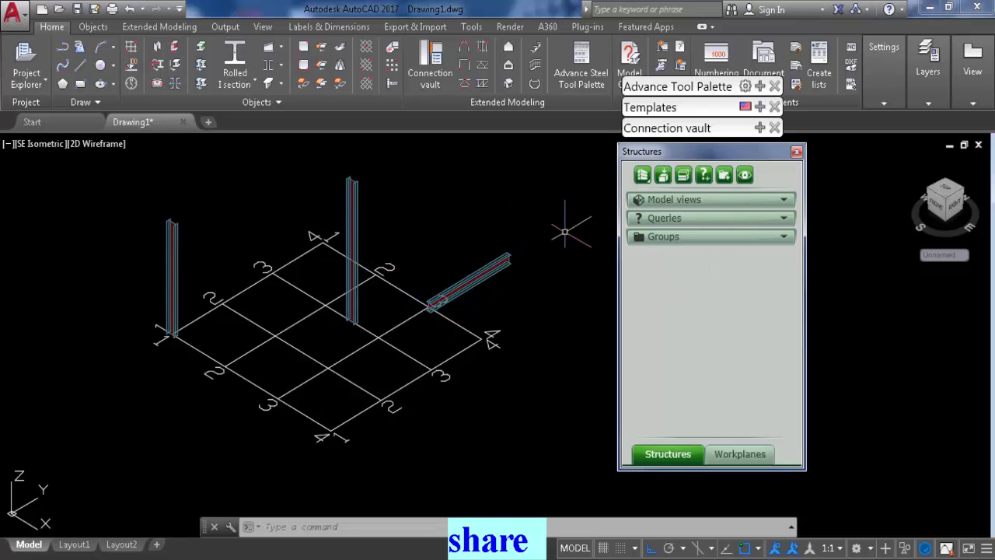
click(528, 173)
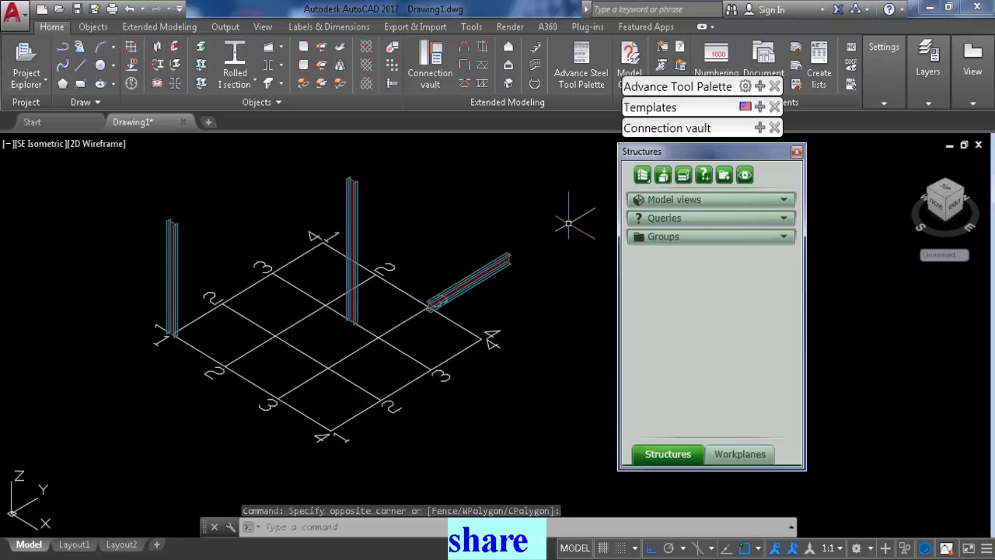
click(726, 175)
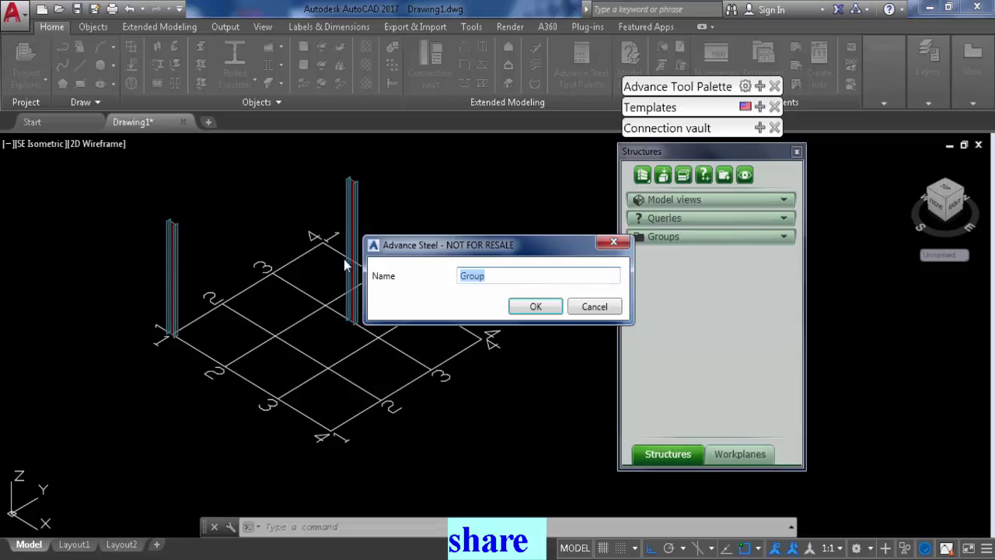
text(phase)
click(538, 307)
click(672, 241)
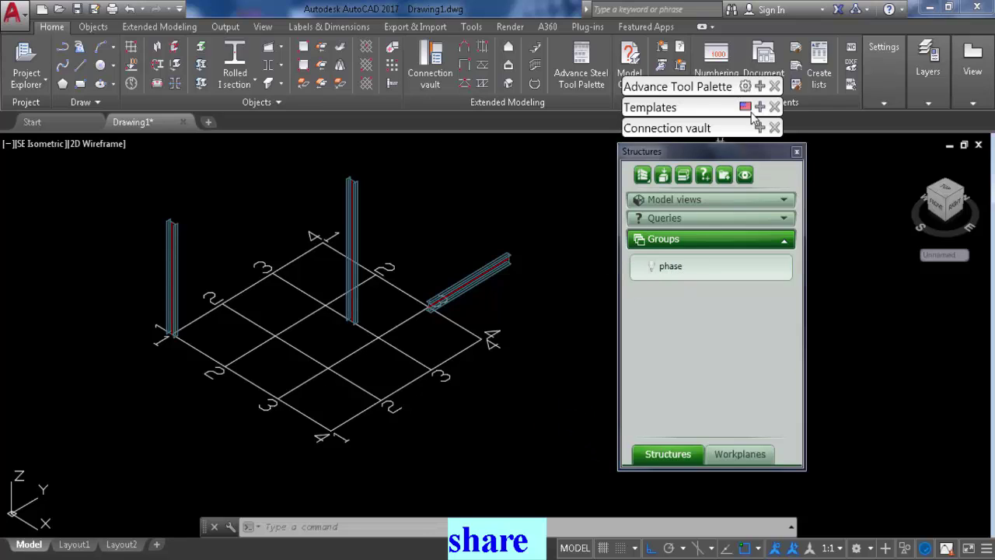
mouse_move(766, 91)
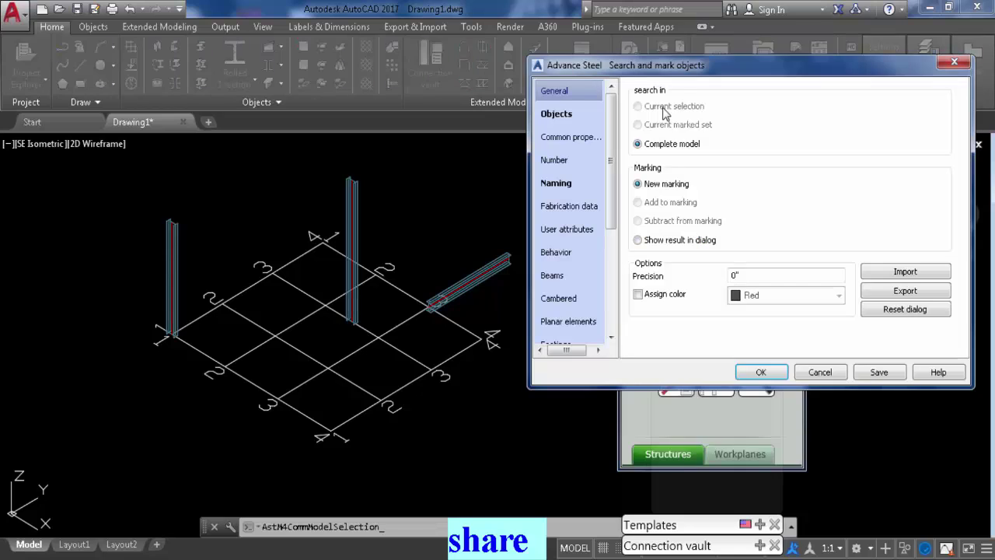
Search the complete model for steel beams with Lot/Phase 1 and mark them.
drag(652, 83, 652, 85)
click(549, 126)
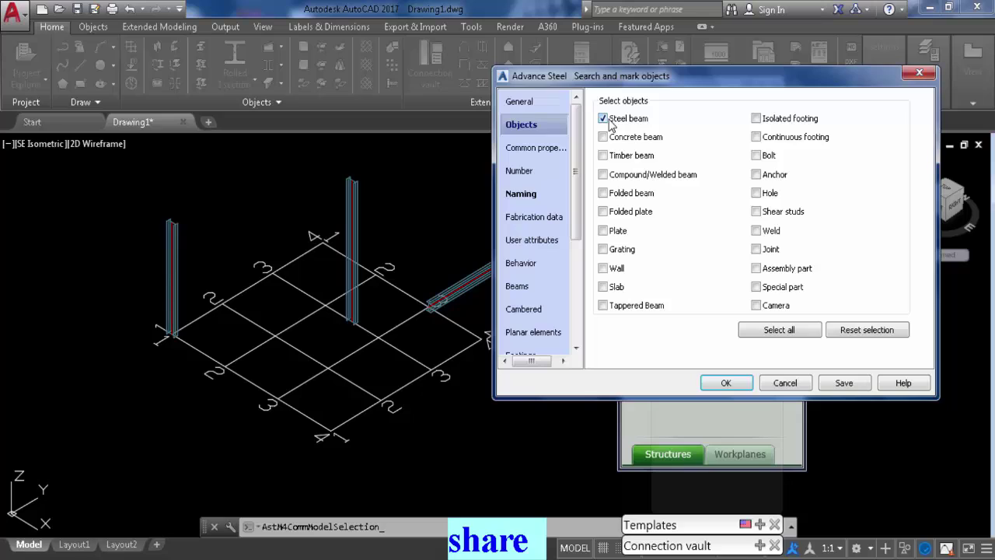
click(544, 197)
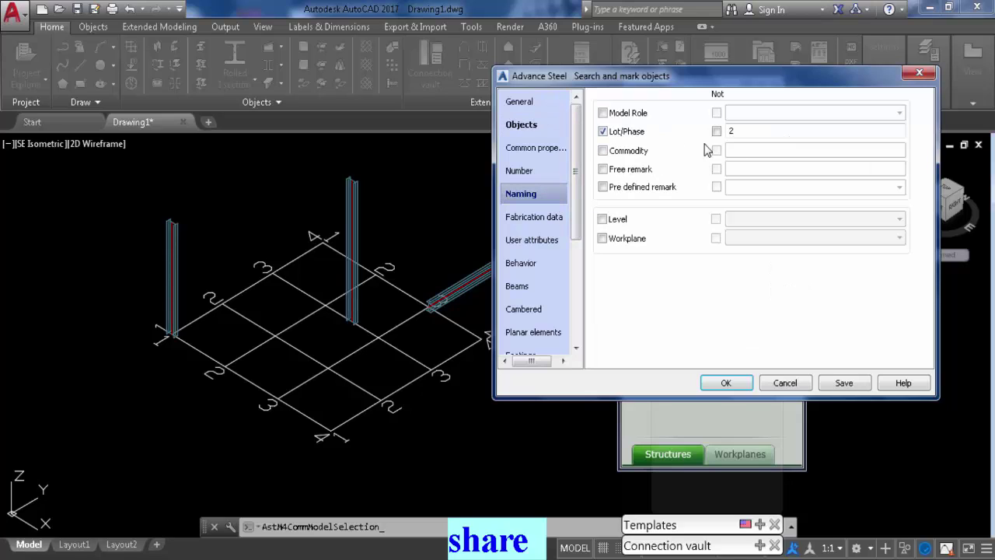
double_click(749, 131)
text(1)
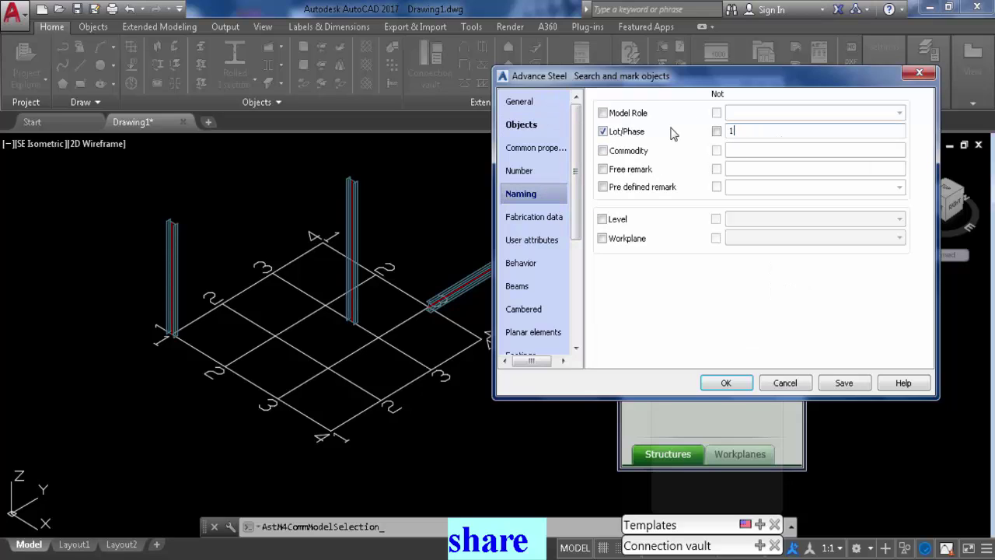
click(844, 383)
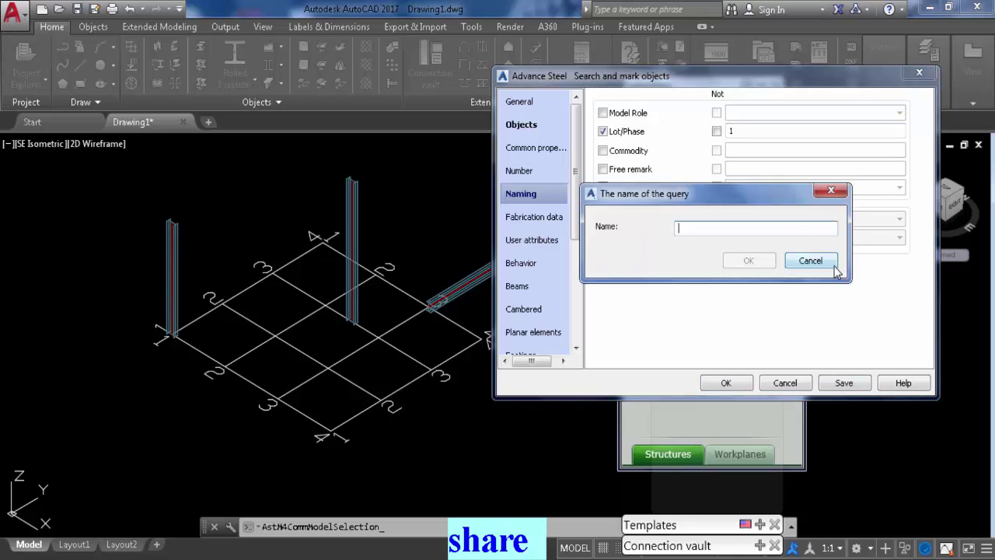
click(811, 261)
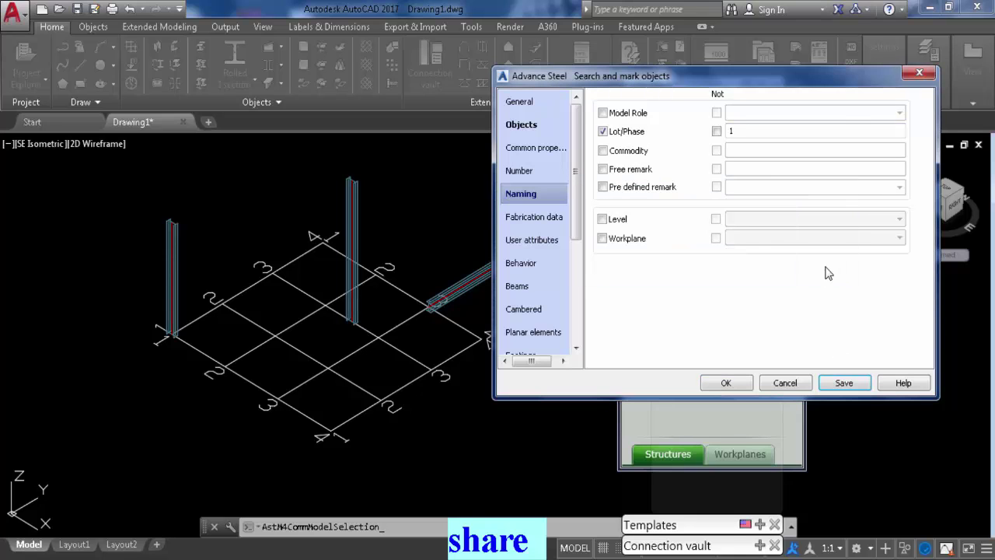
click(726, 383)
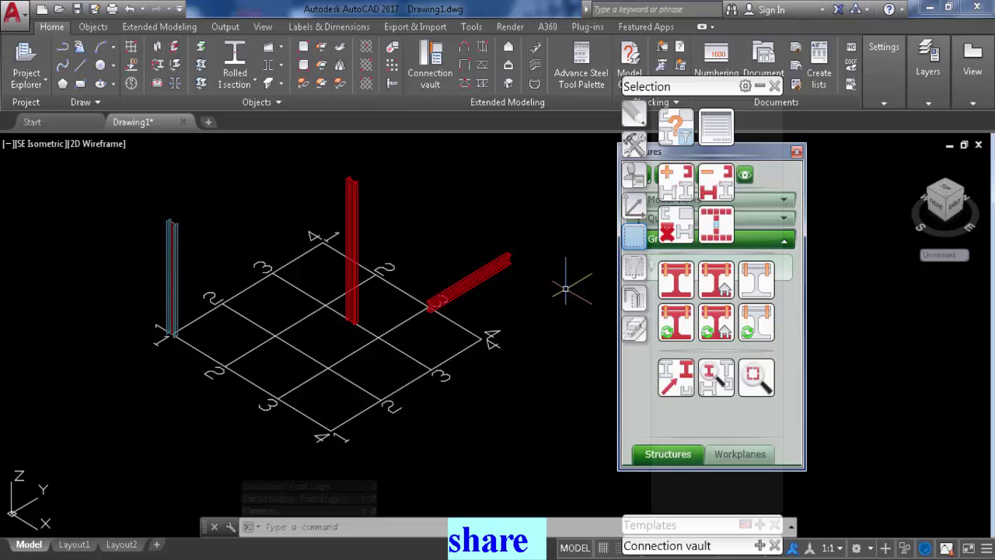
Crossing-select the grid lines and add them to the current marking.
click(579, 398)
click(406, 338)
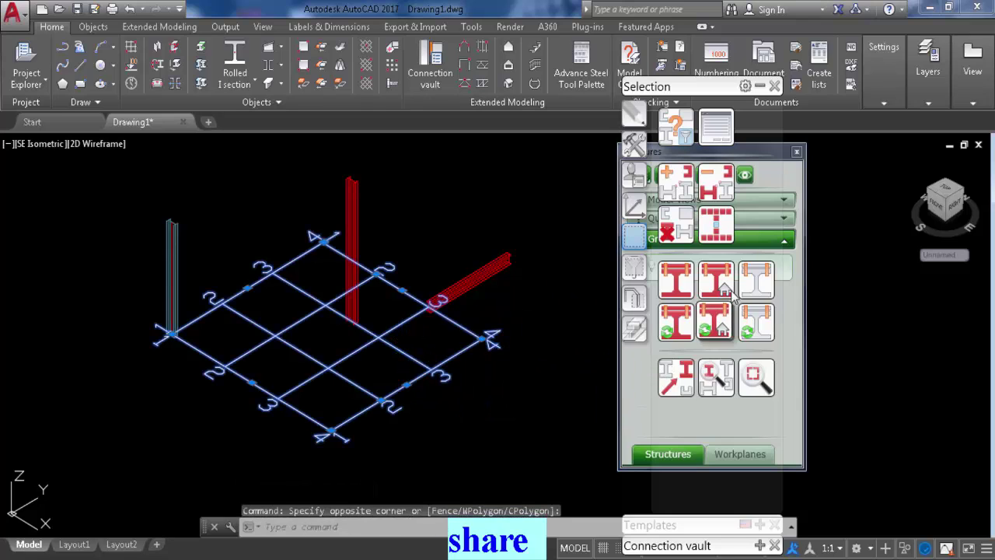
click(684, 191)
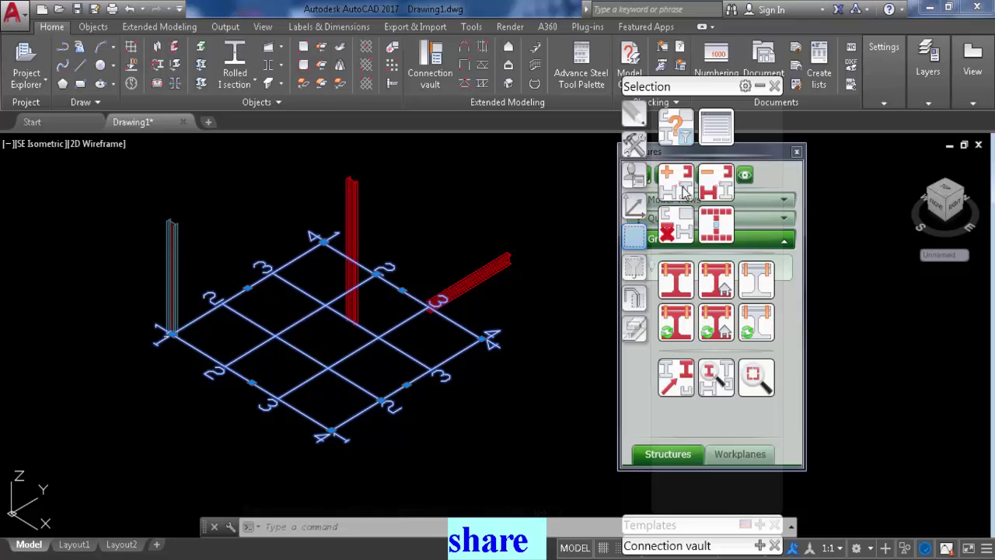
click(512, 223)
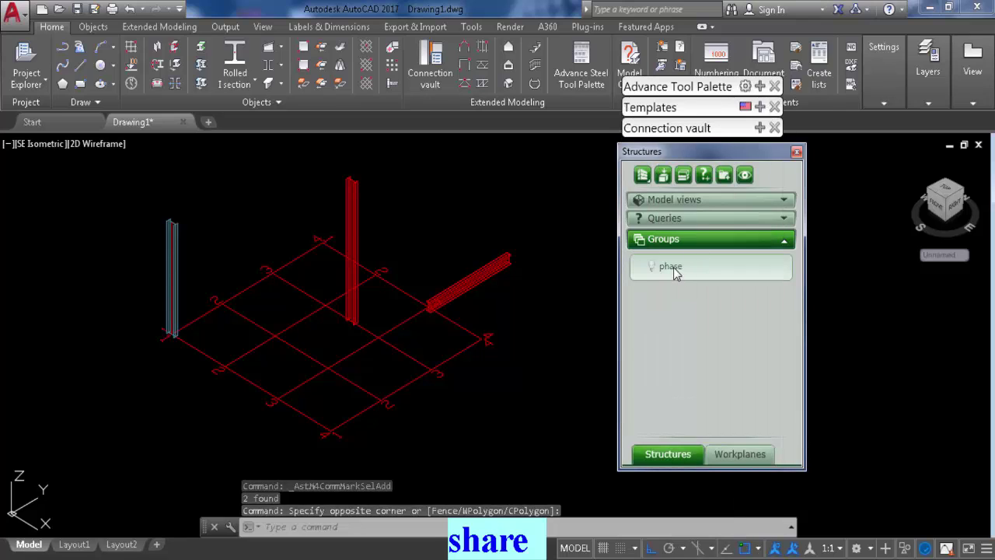
Select all marked members and grid lines and add them to the 'phase' group via Add elements.
right_click(673, 268)
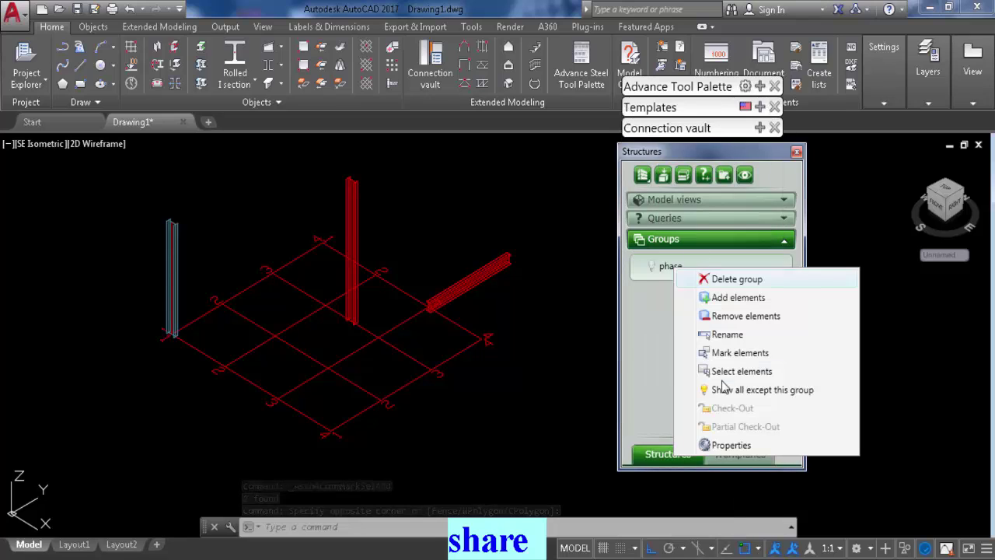
click(735, 299)
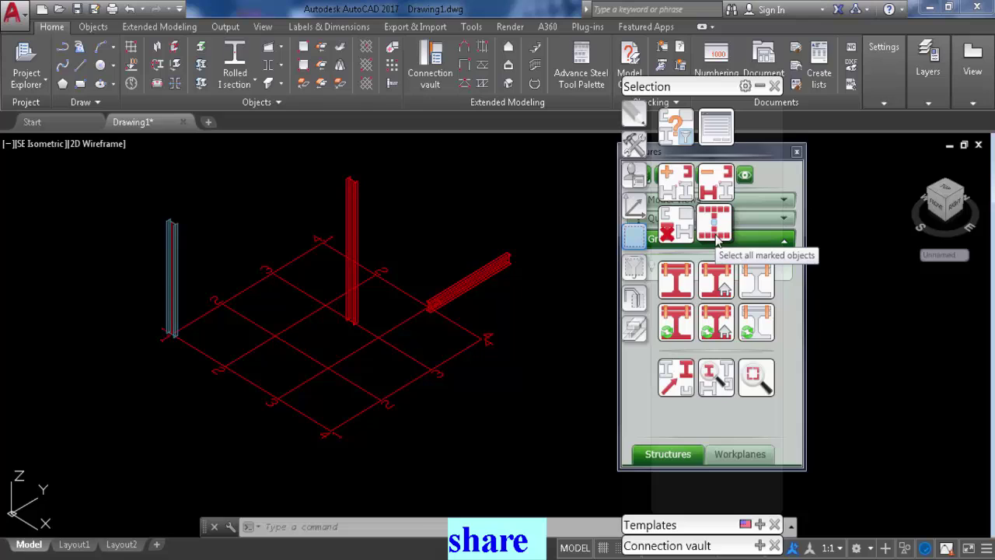
click(717, 241)
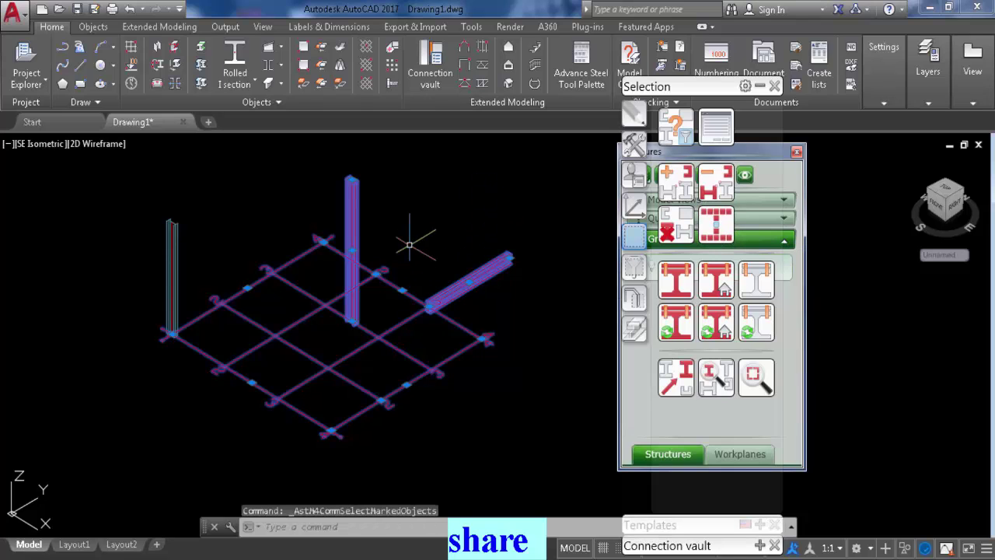
click(761, 87)
right_click(672, 267)
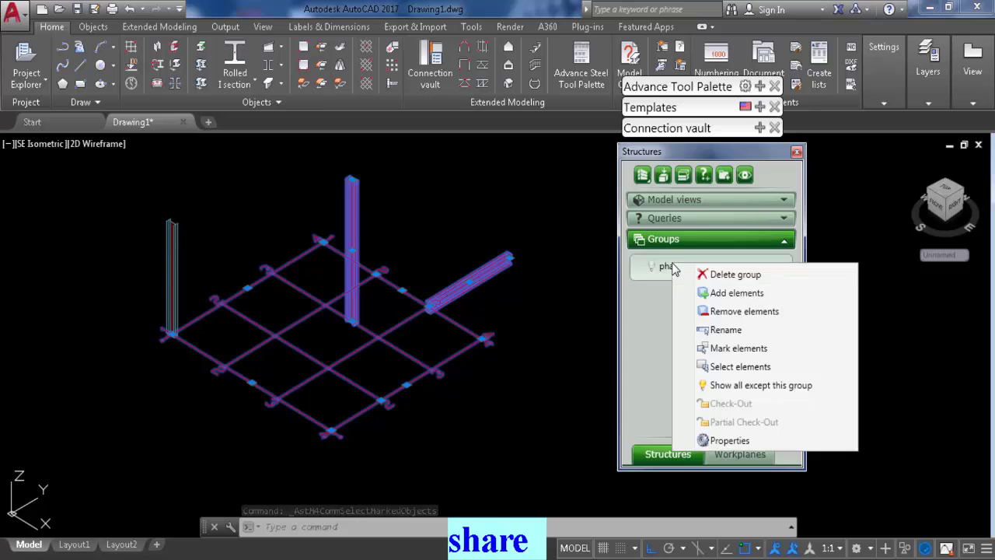
click(748, 298)
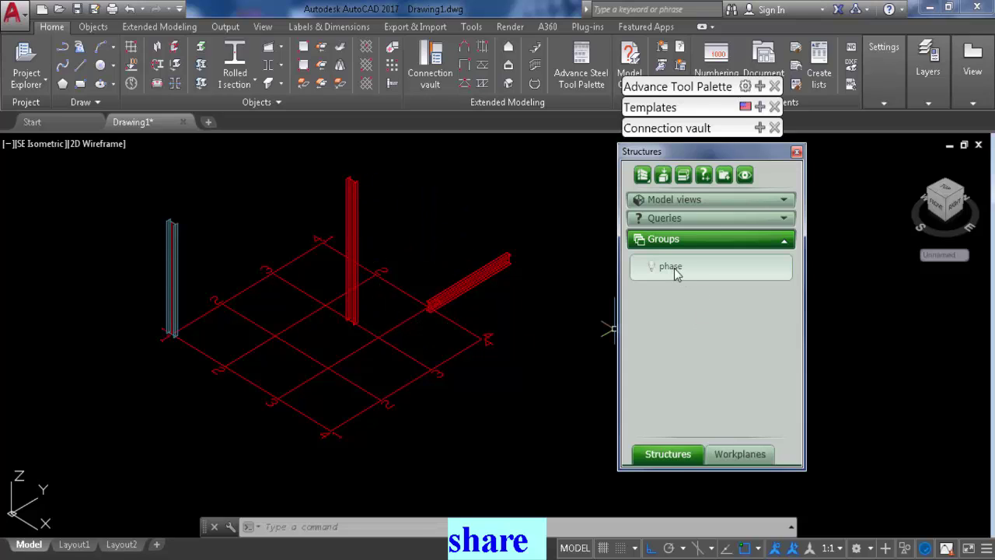
Add a new structure group named 'phase 2'.
click(723, 182)
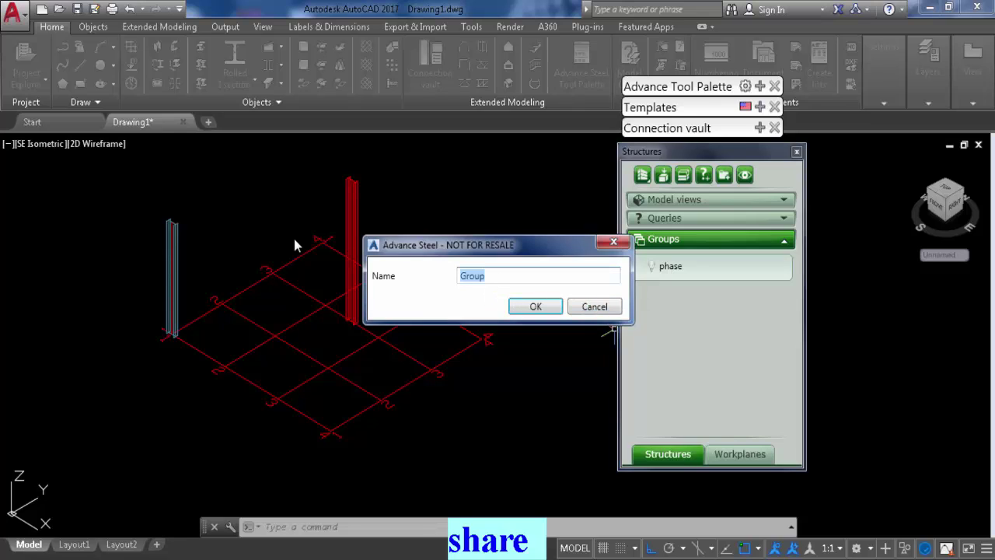
text(phase)
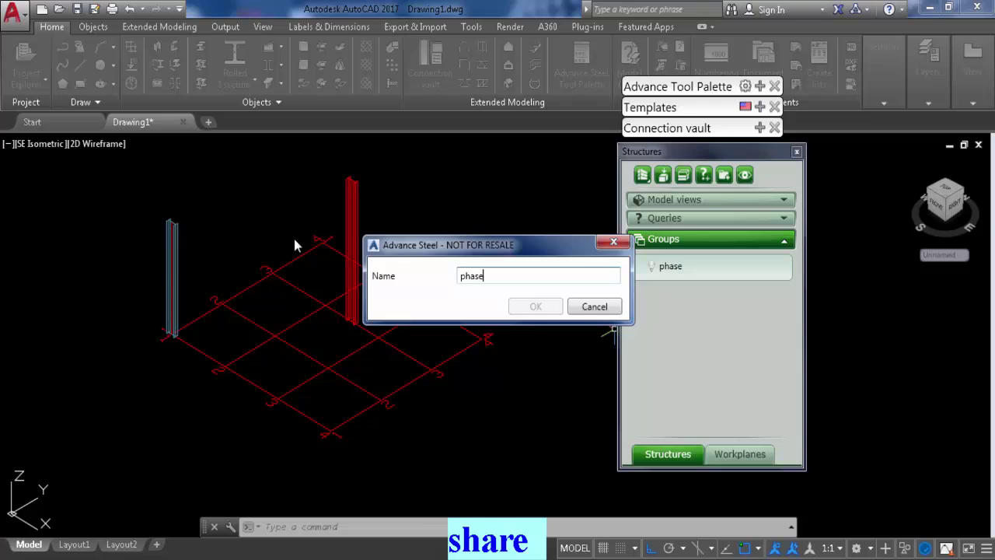
text(2)
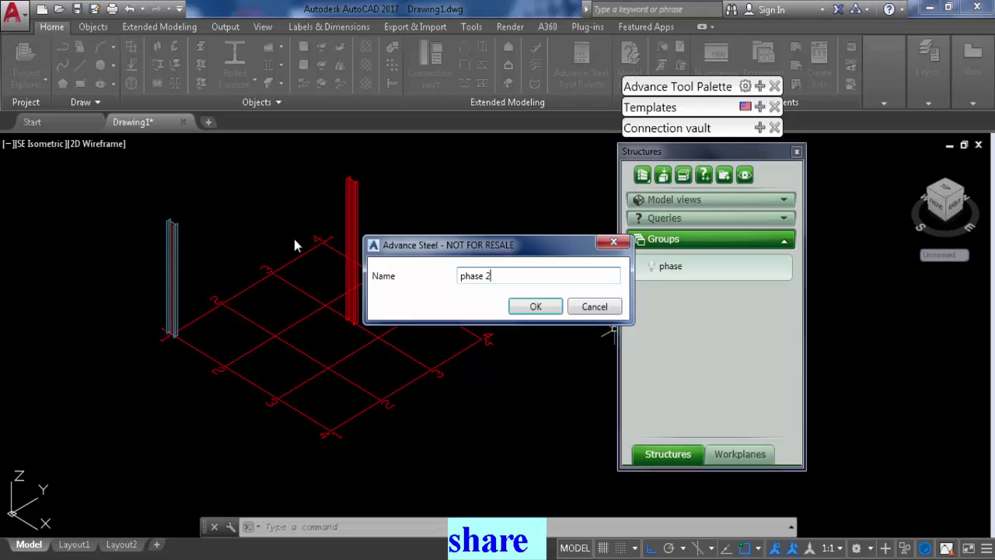
click(522, 315)
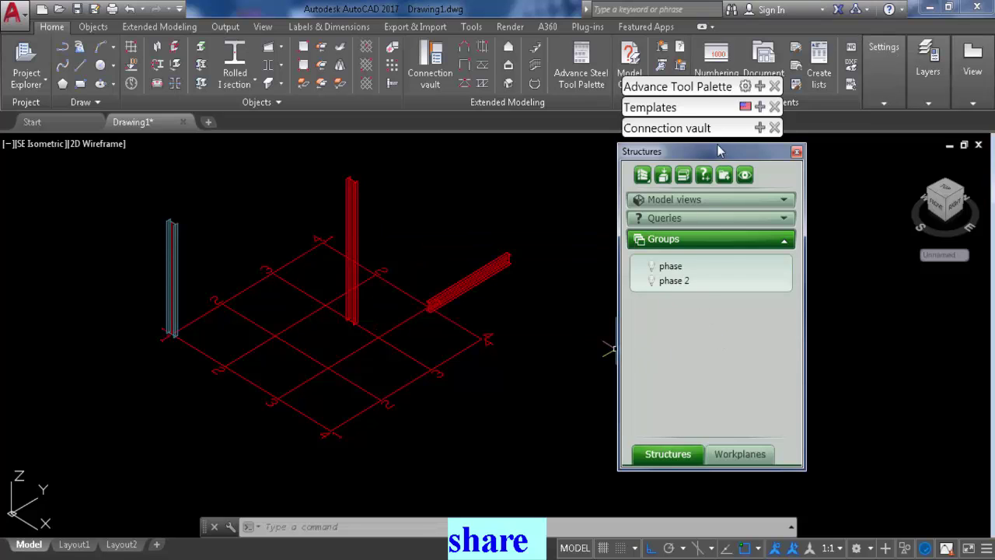
Unmark all objects, then search and mark members with Lot/Phase 2, leaving only the left column.
mouse_move(676, 87)
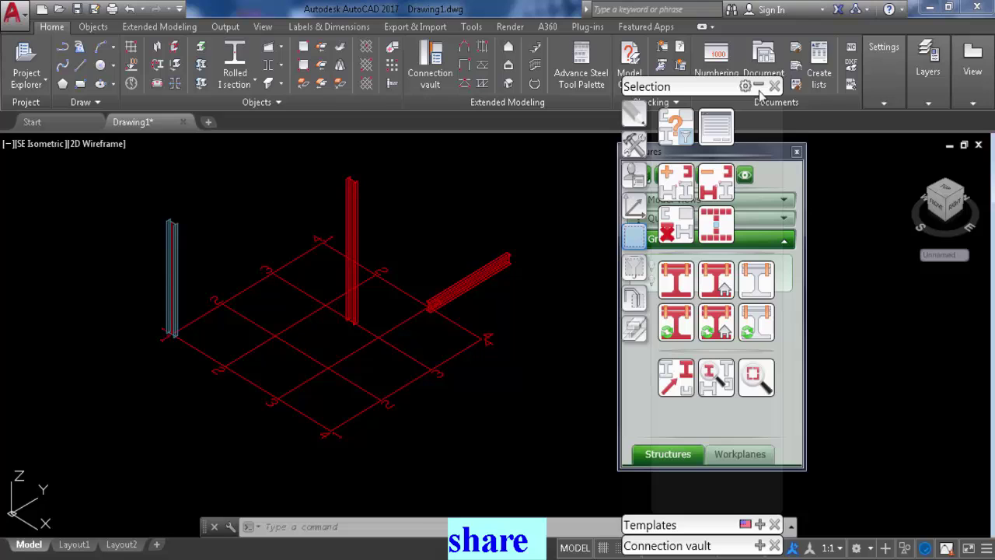
click(715, 281)
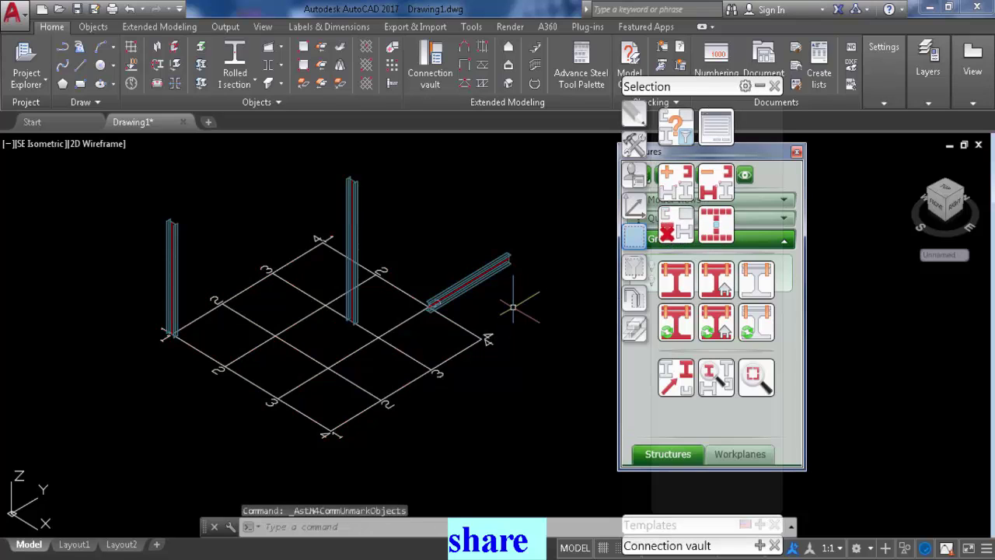
click(677, 124)
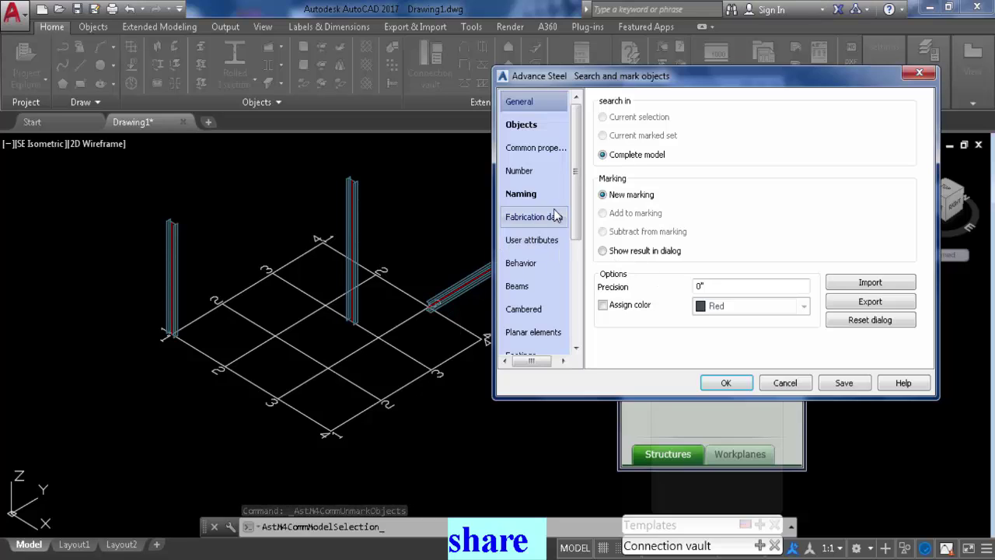
click(539, 194)
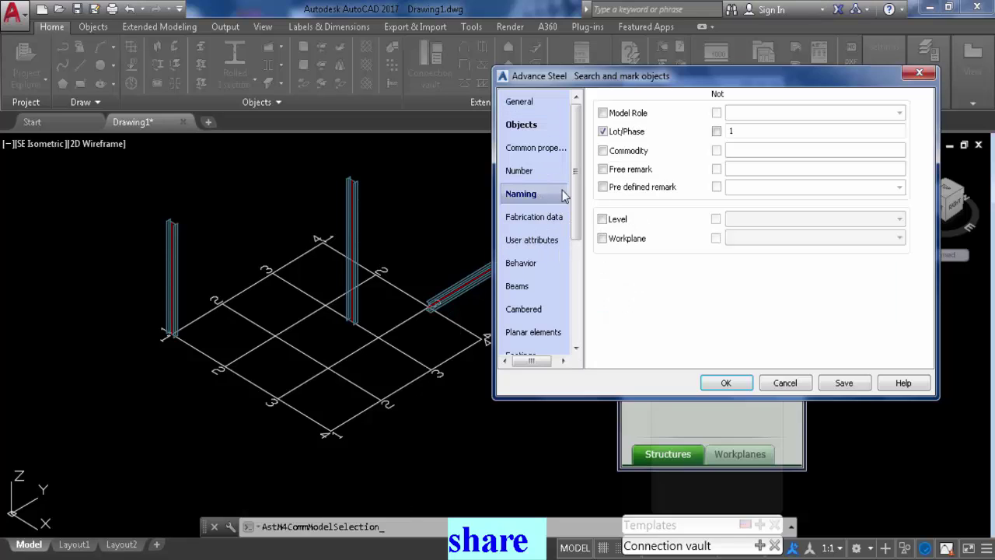
click(738, 132)
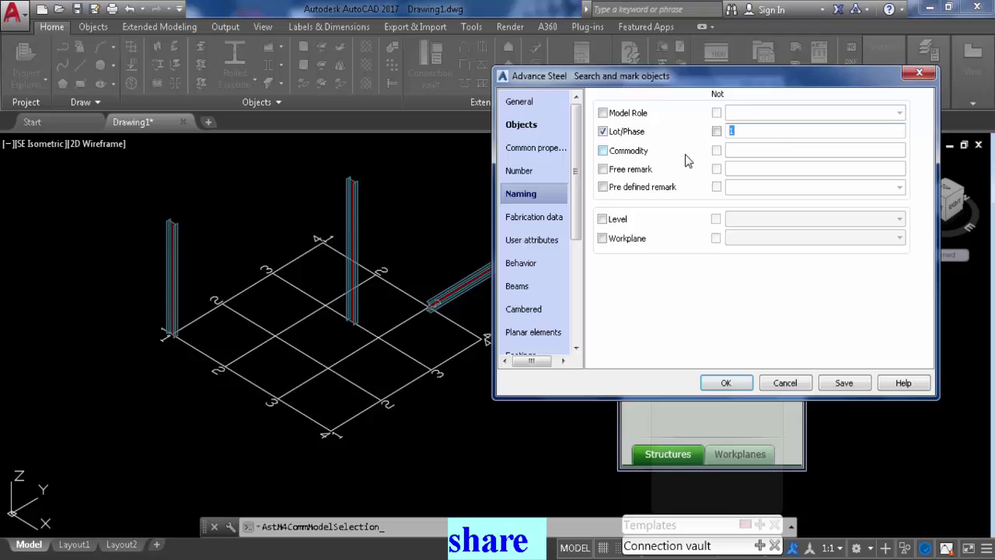
click(728, 384)
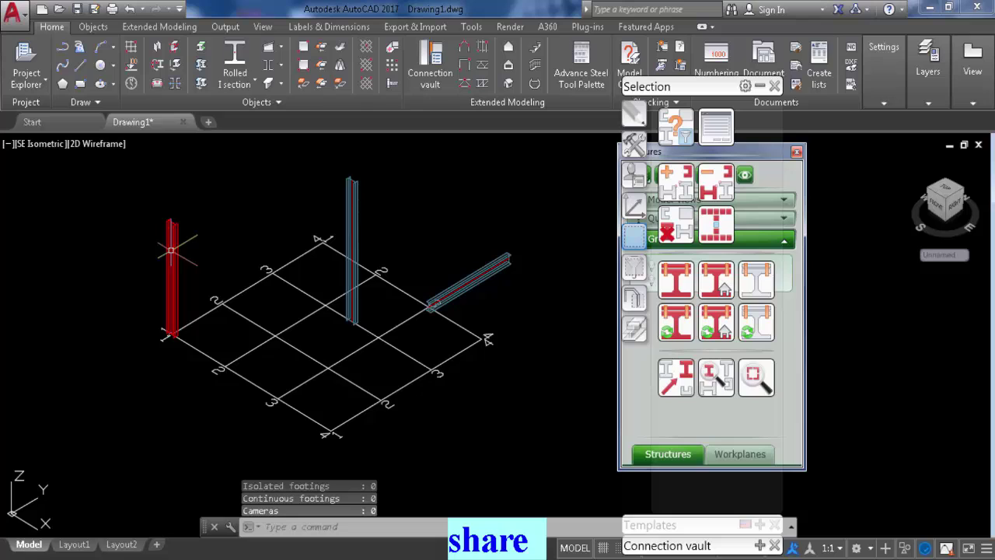
Mark the grid alongside the left column, select all marked, and add them to 'phase 2'.
click(461, 410)
click(437, 366)
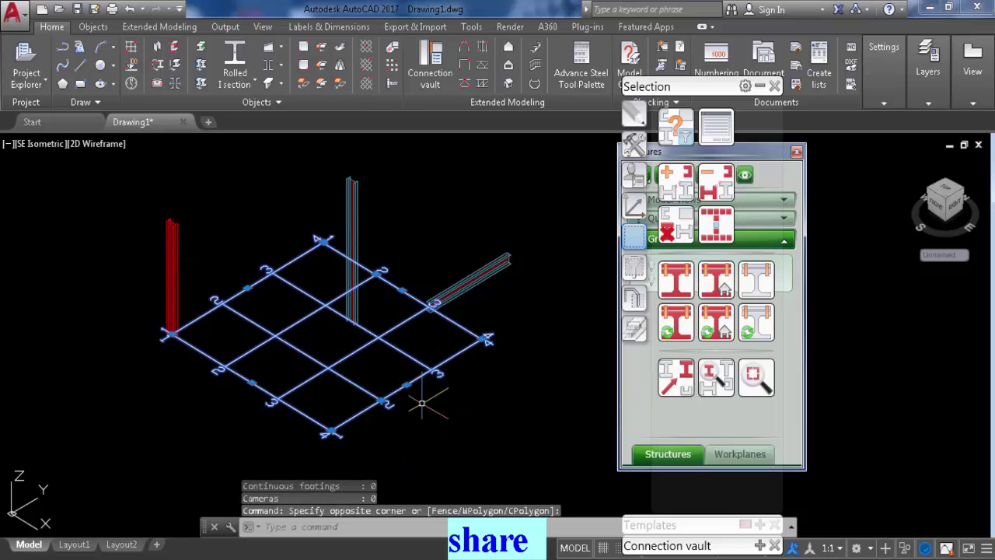
click(685, 179)
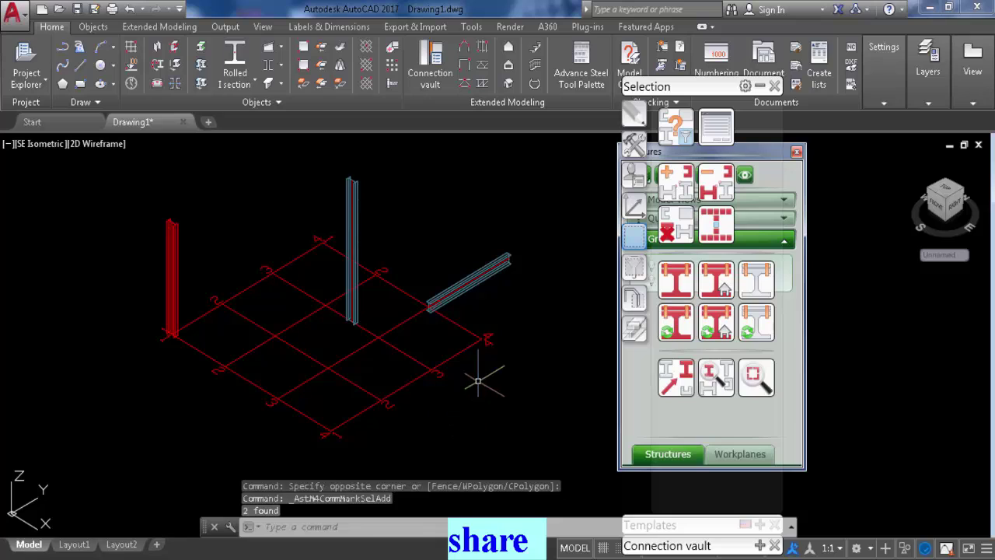
click(711, 234)
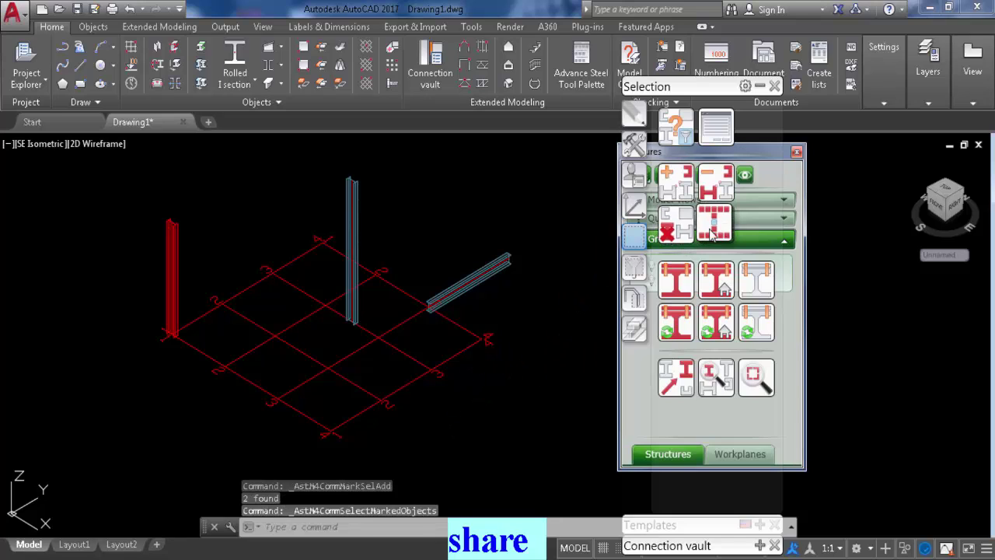
click(533, 340)
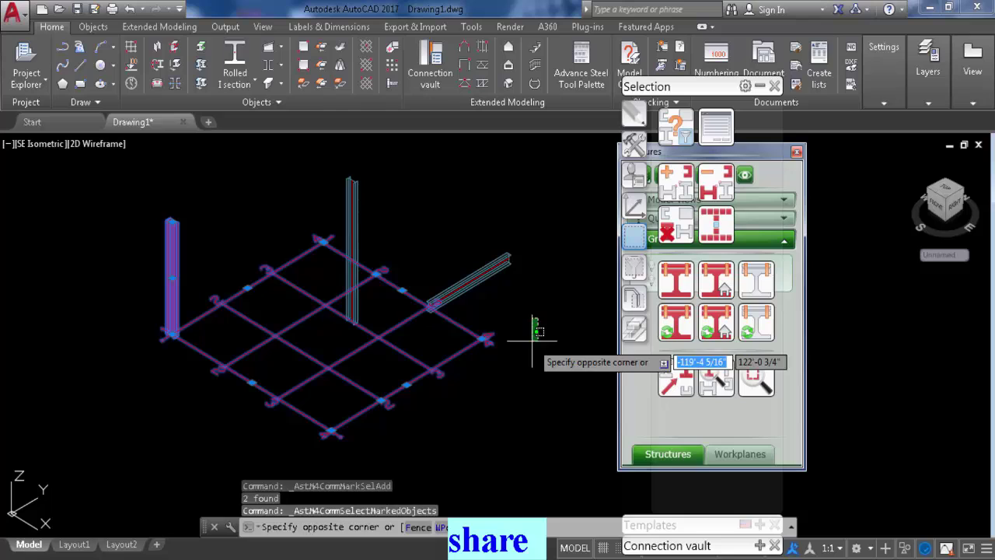
click(538, 336)
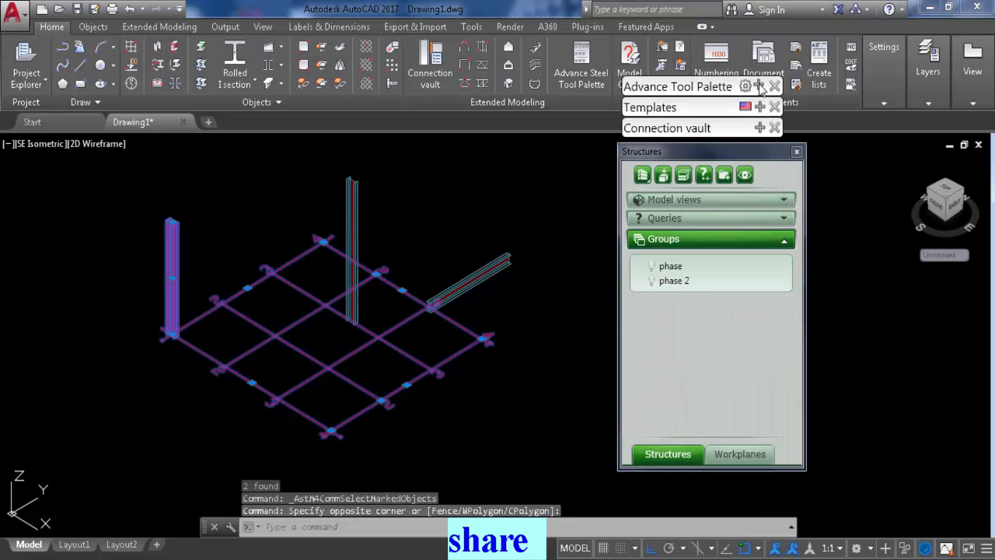
right_click(684, 282)
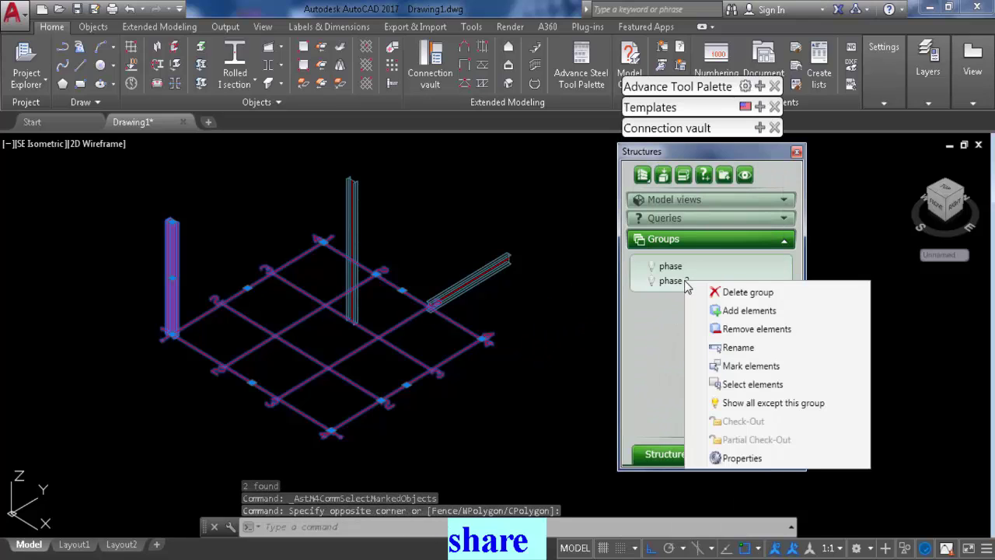
click(748, 310)
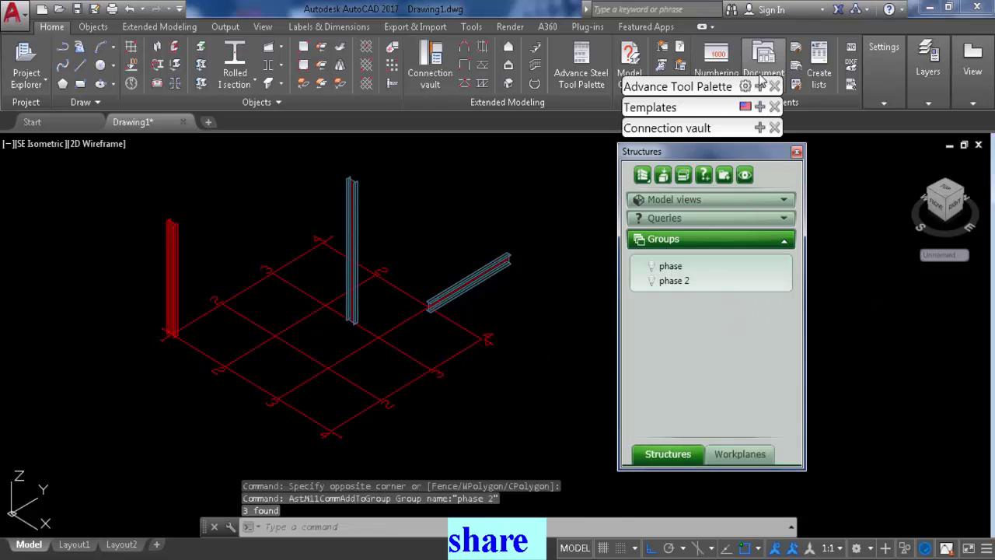
Remove the red marking from all objects in the model.
mouse_move(758, 86)
click(670, 231)
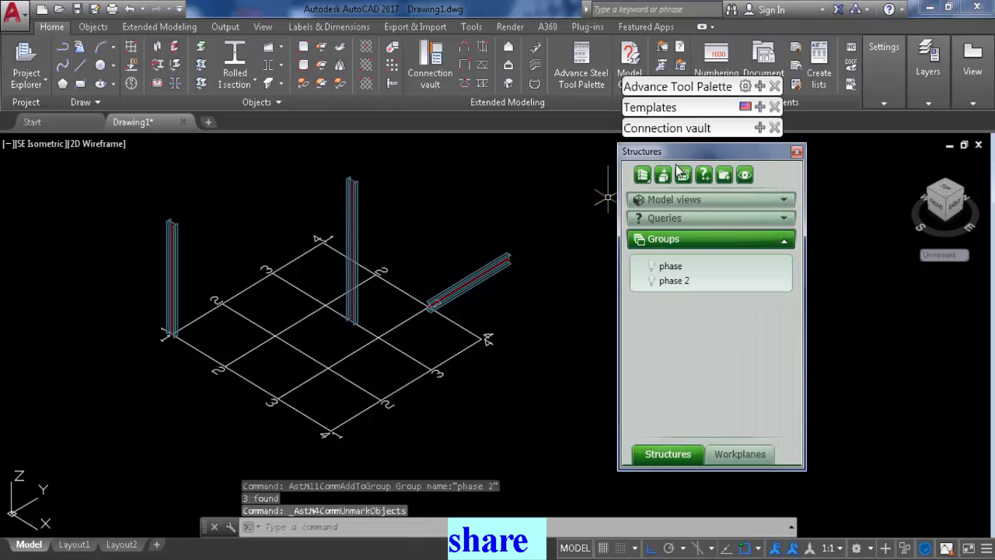
mouse_move(676, 166)
mouse_down()
mouse_move(720, 161)
mouse_move(692, 159)
mouse_up()
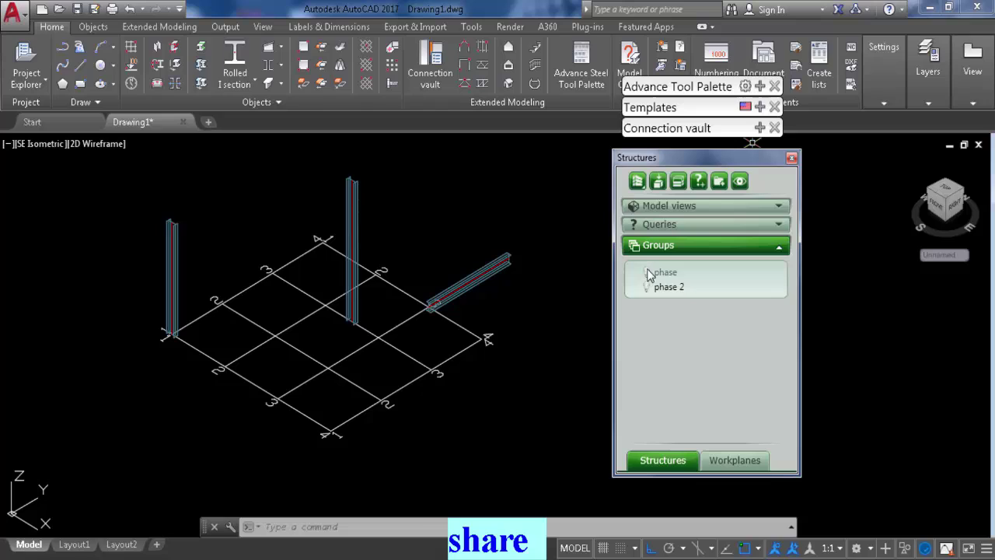
Toggle the 'phase' and 'phase 2' bulbs to show each group alone, then restore the full model.
click(648, 273)
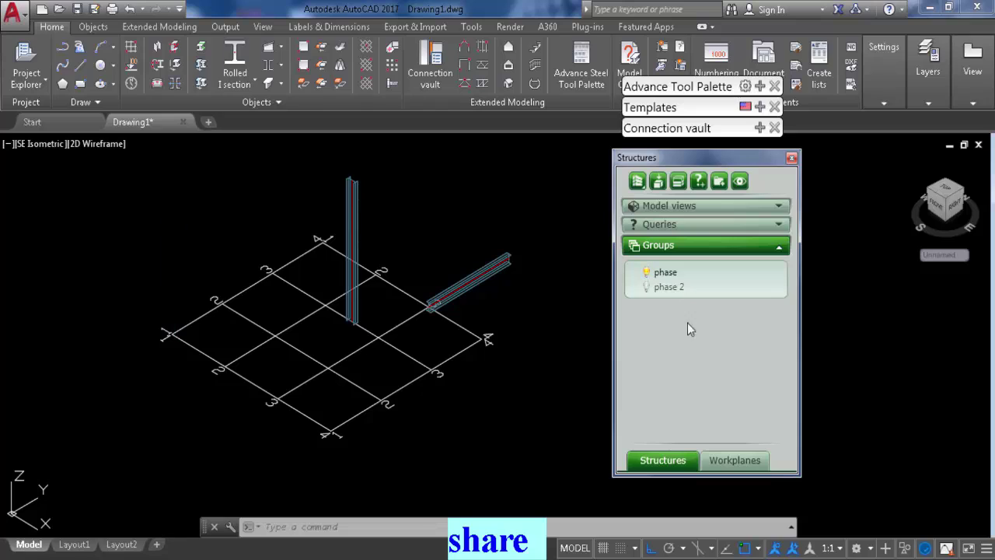
click(648, 273)
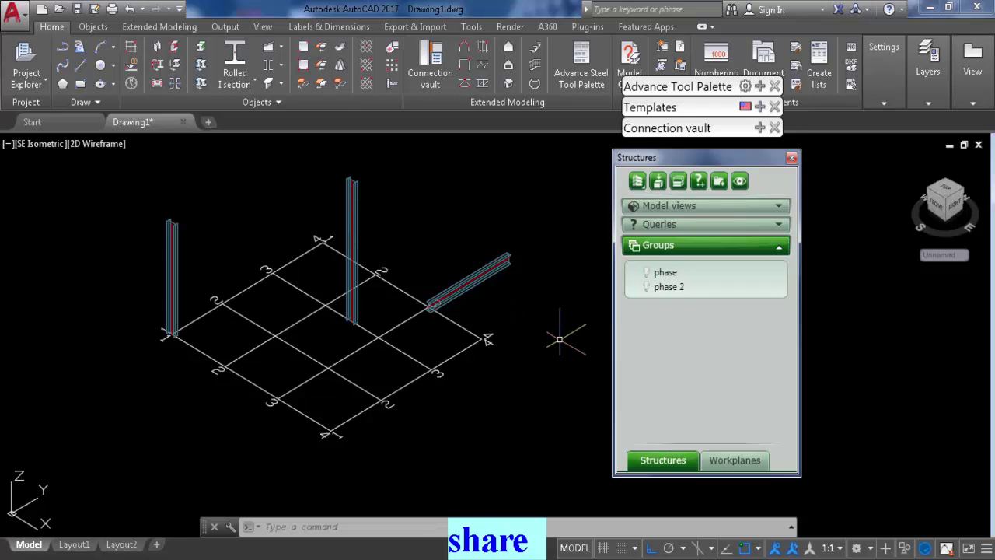
click(646, 287)
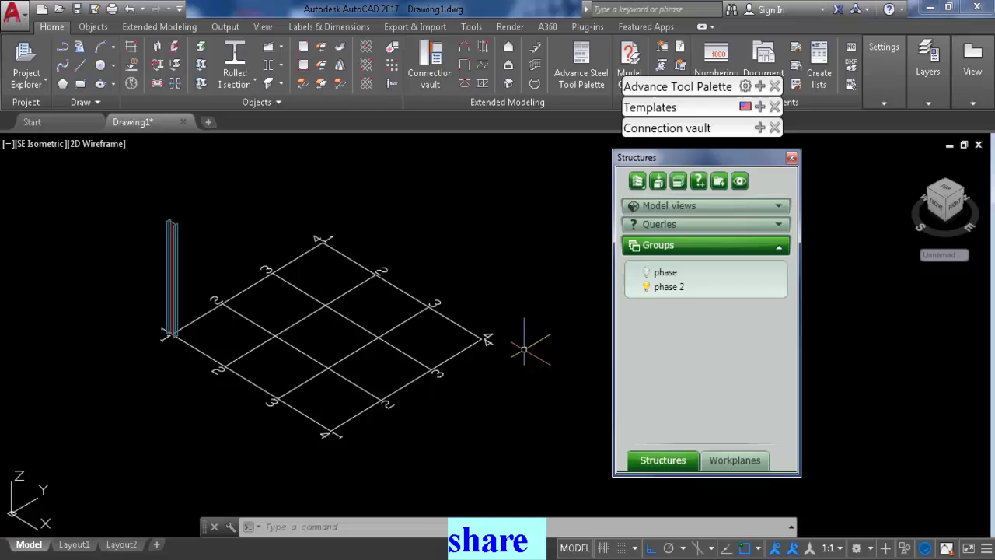
click(647, 287)
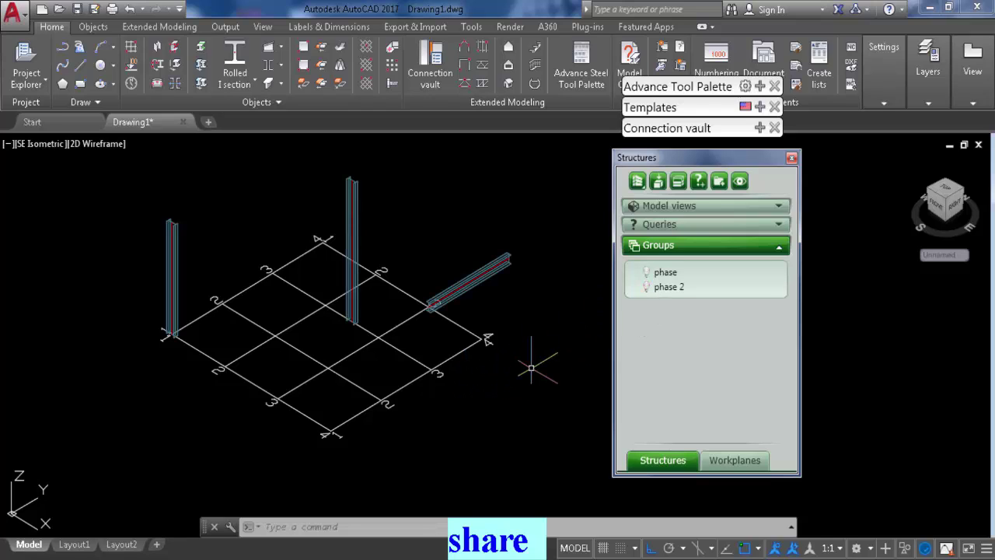